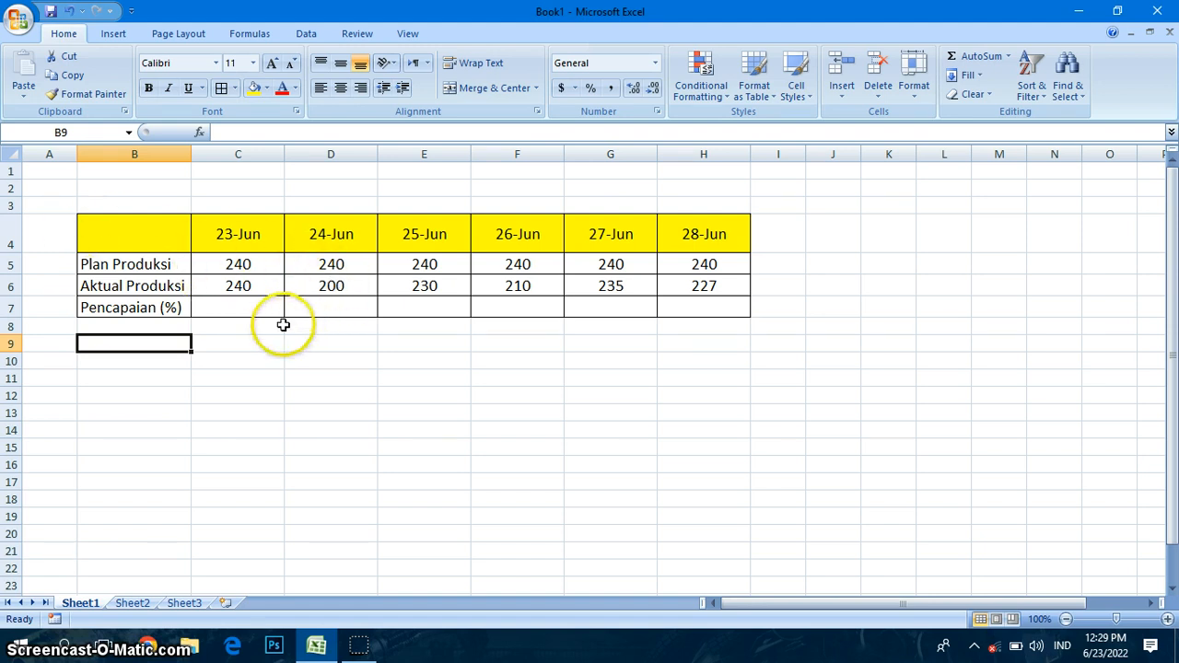
- Calculate the 23-Jun achievement in cell C7 by dividing actual production by planned production with =C6/C5
{"action": "left_click", "coordinate": [244, 310]}
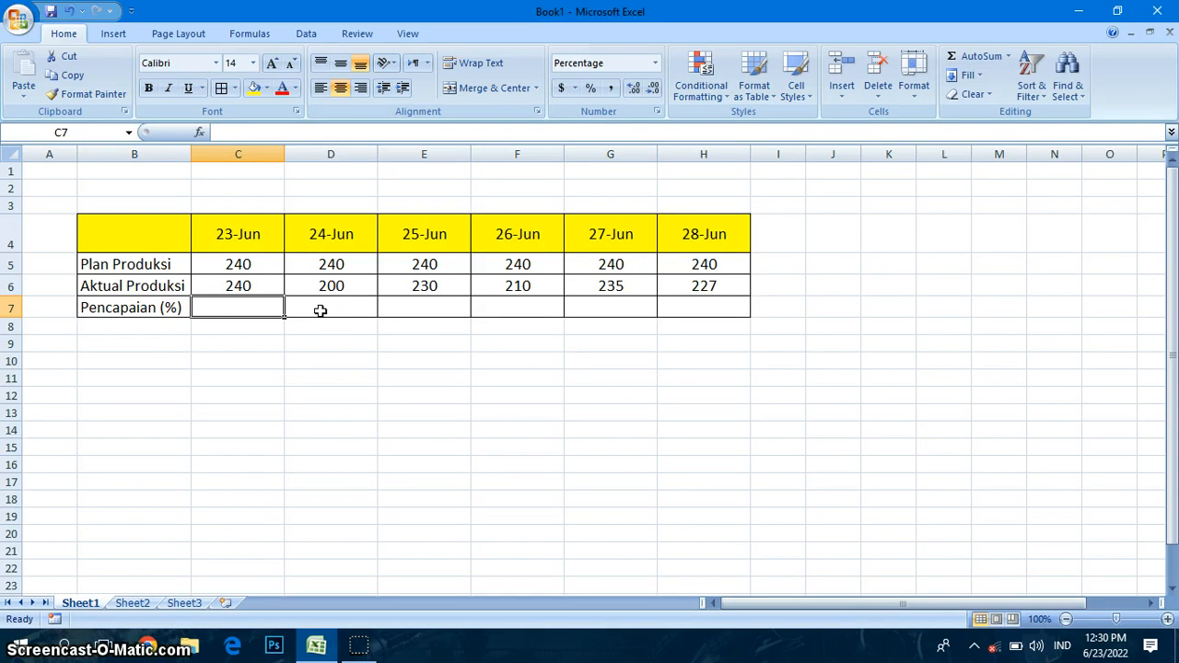
{"action": "type", "text": "="}
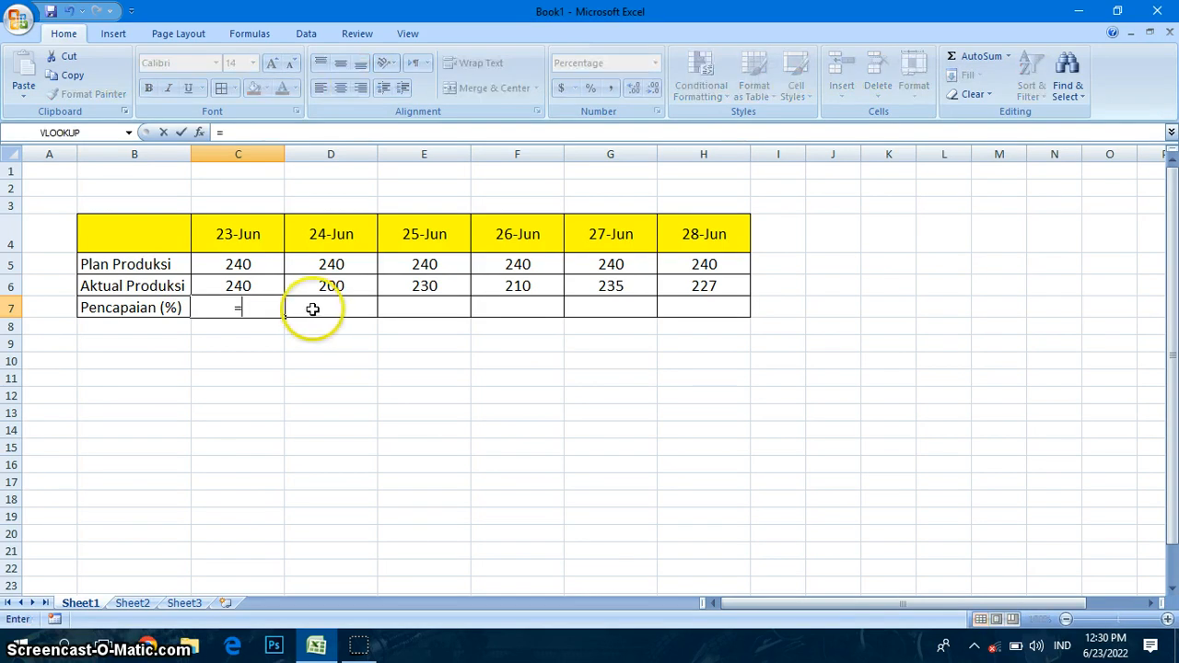
{"action": "left_click", "coordinate": [269, 291]}
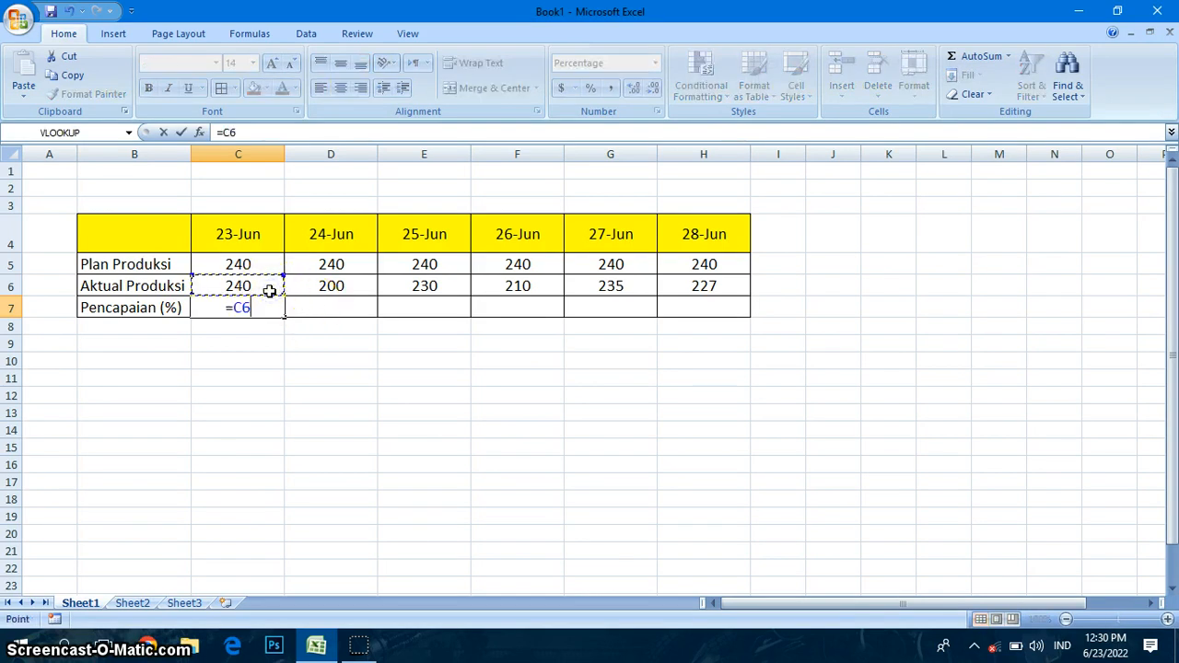
{"action": "type", "text": "/"}
{"action": "left_click", "coordinate": [245, 264]}
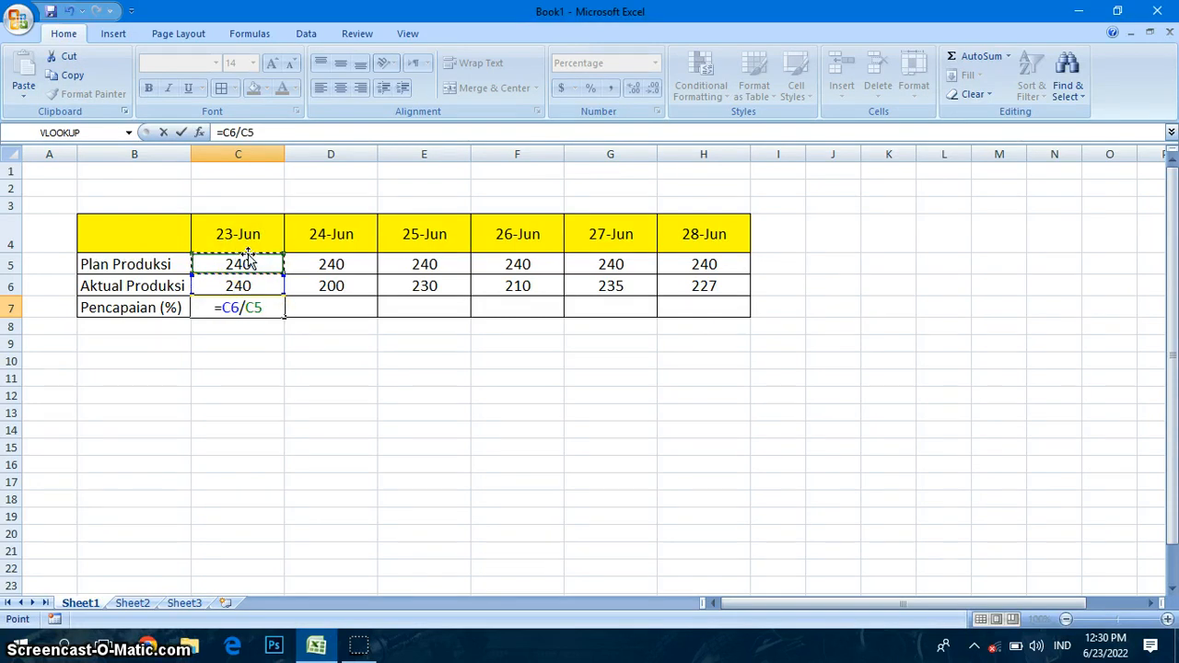
{"action": "key", "text": "Return"}
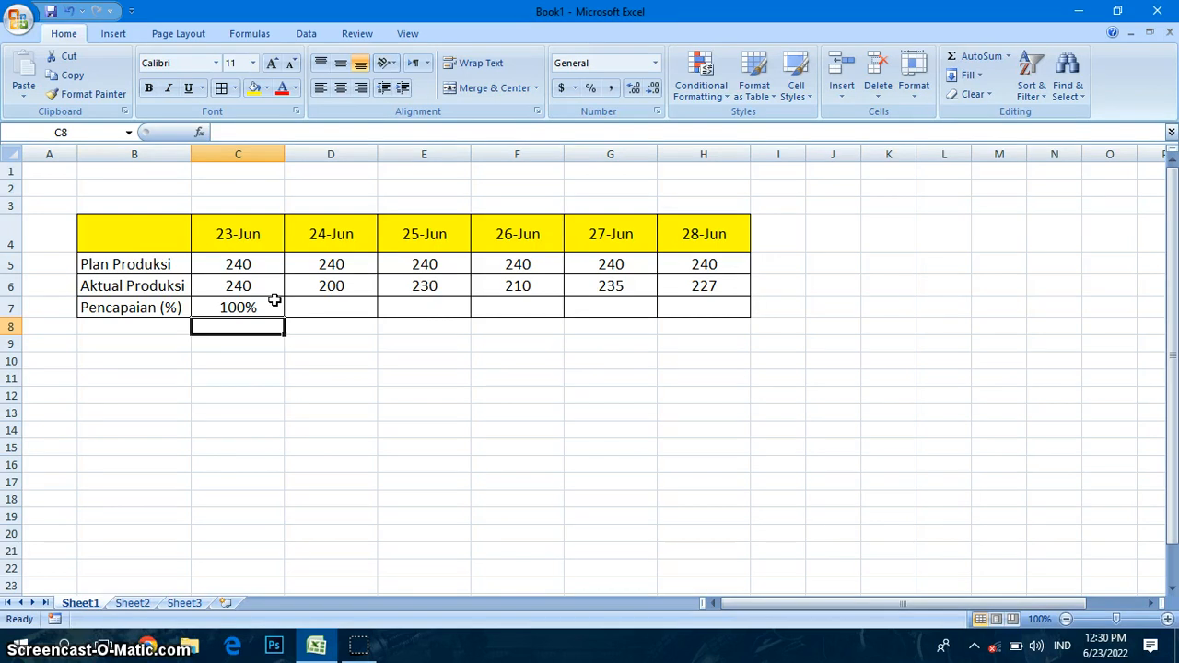
- Enter the same division formula =C6/C5 in the General-formatted cell C8 below the table
{"action": "type", "text": "="}
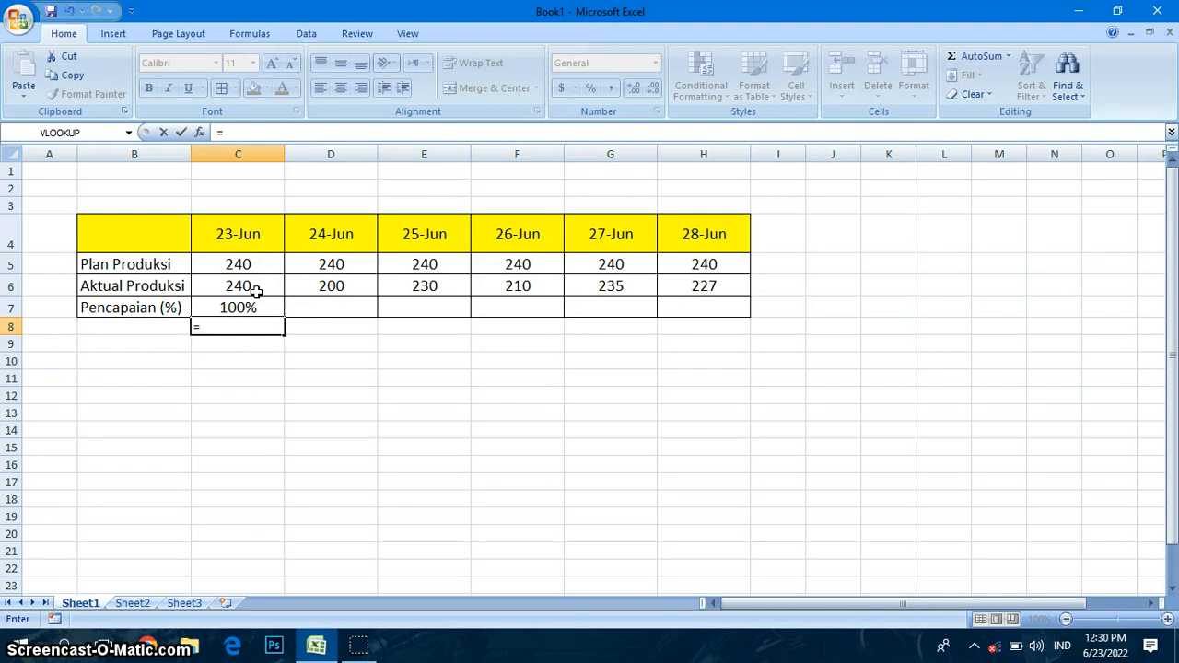
{"action": "left_click", "coordinate": [257, 289]}
{"action": "type", "text": "/"}
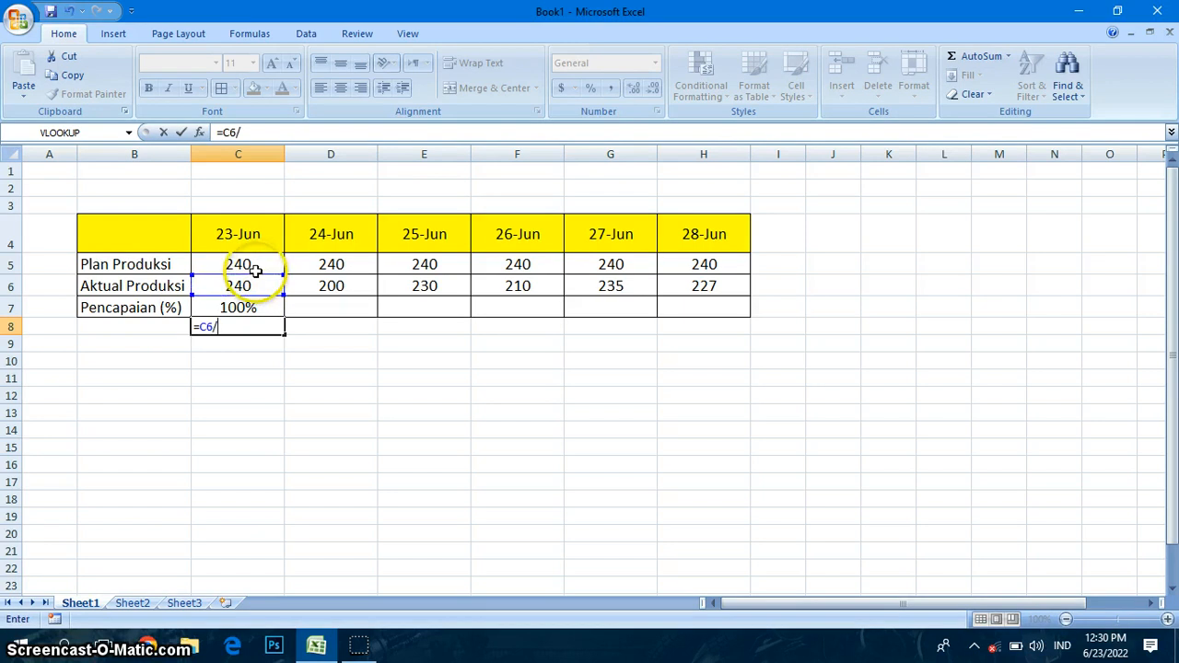
{"action": "left_click", "coordinate": [257, 272]}
{"action": "key", "text": "Return"}
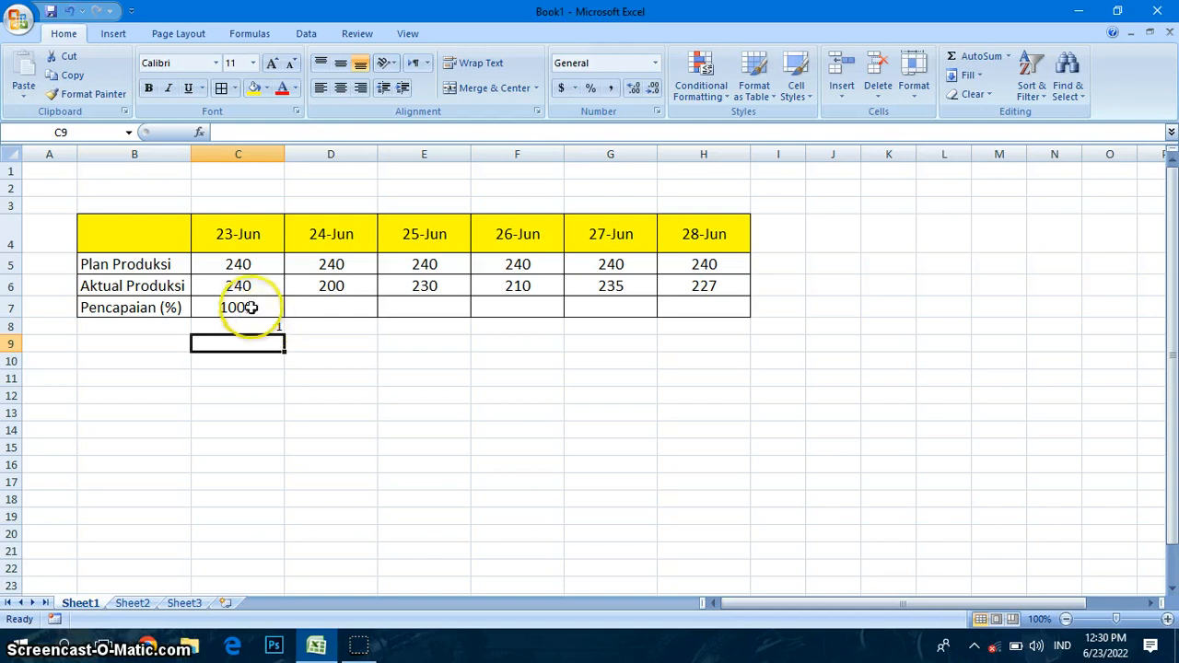
- Copy the formula from C8 across row 8 through H8
{"action": "left_click", "coordinate": [251, 307]}
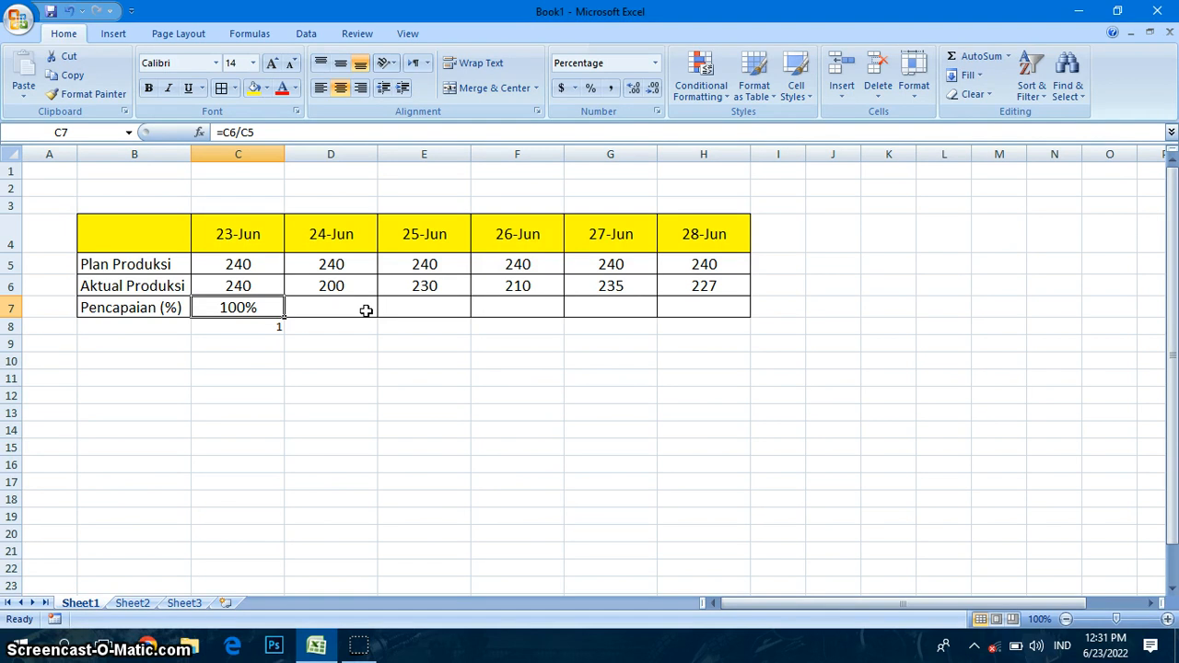
{"action": "left_click", "coordinate": [279, 327]}
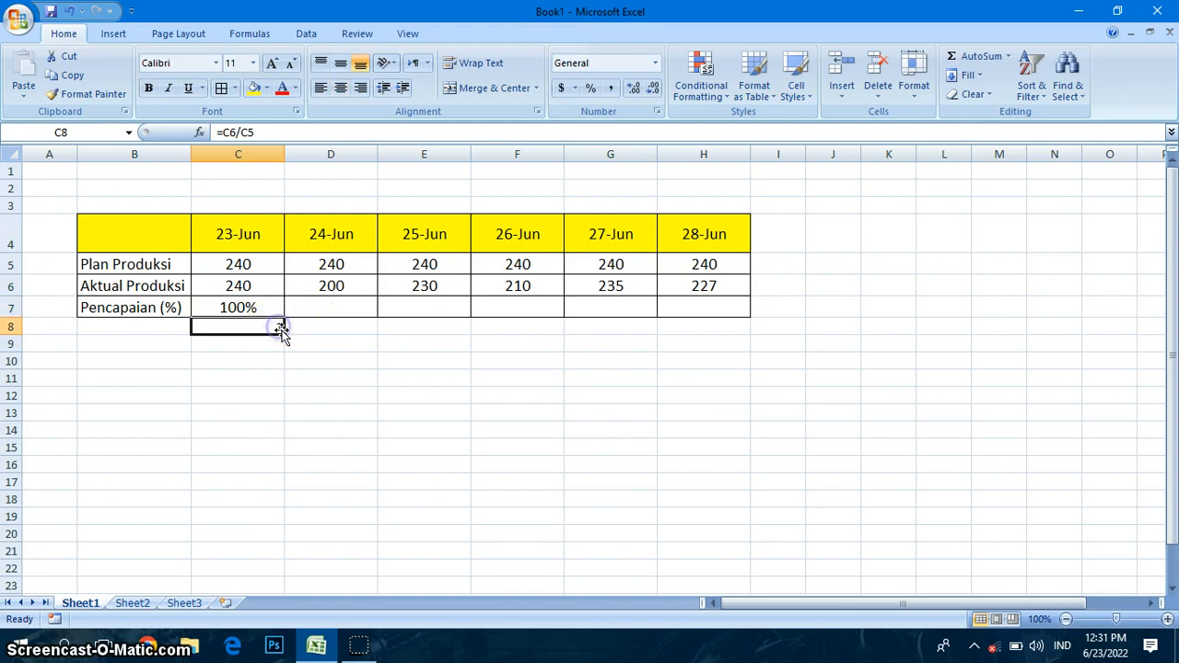
{"action": "left_click_drag", "start_coordinate": [284, 334], "coordinate": [286, 336]}
{"action": "left_click_drag", "start_coordinate": [819, 355], "coordinate": [759, 346]}
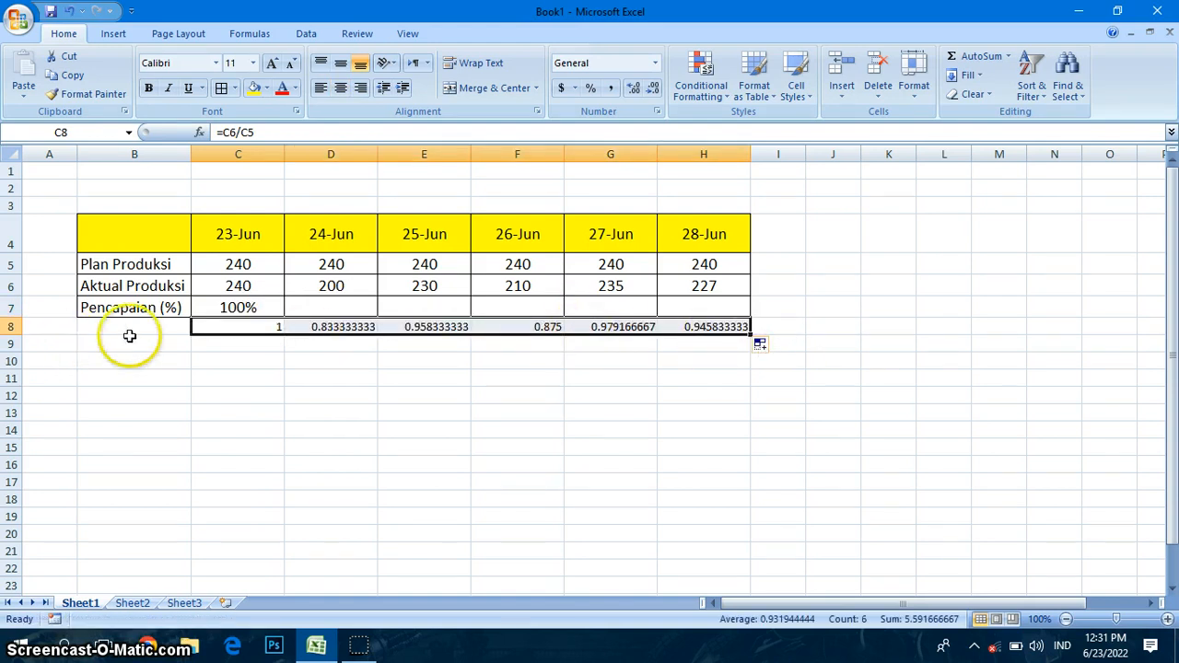
- Fill the achievement formula from C7 across the Pencapaian (%) row through H7
{"action": "left_click", "coordinate": [234, 310]}
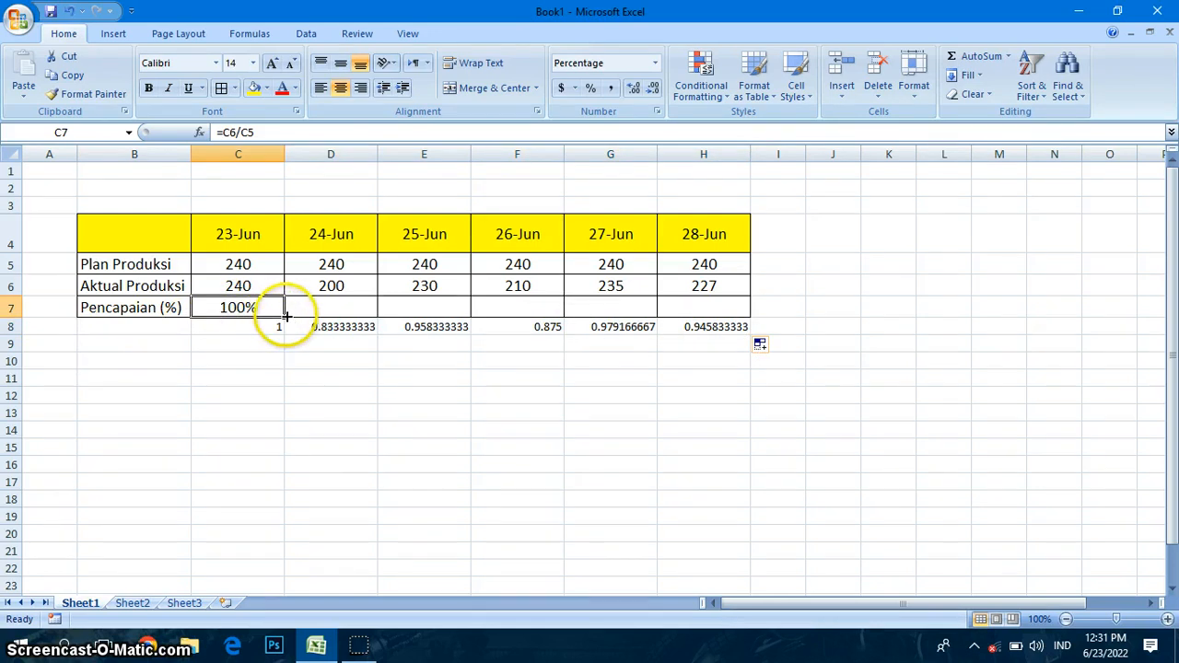
{"action": "left_click_drag", "start_coordinate": [282, 318], "coordinate": [714, 303]}
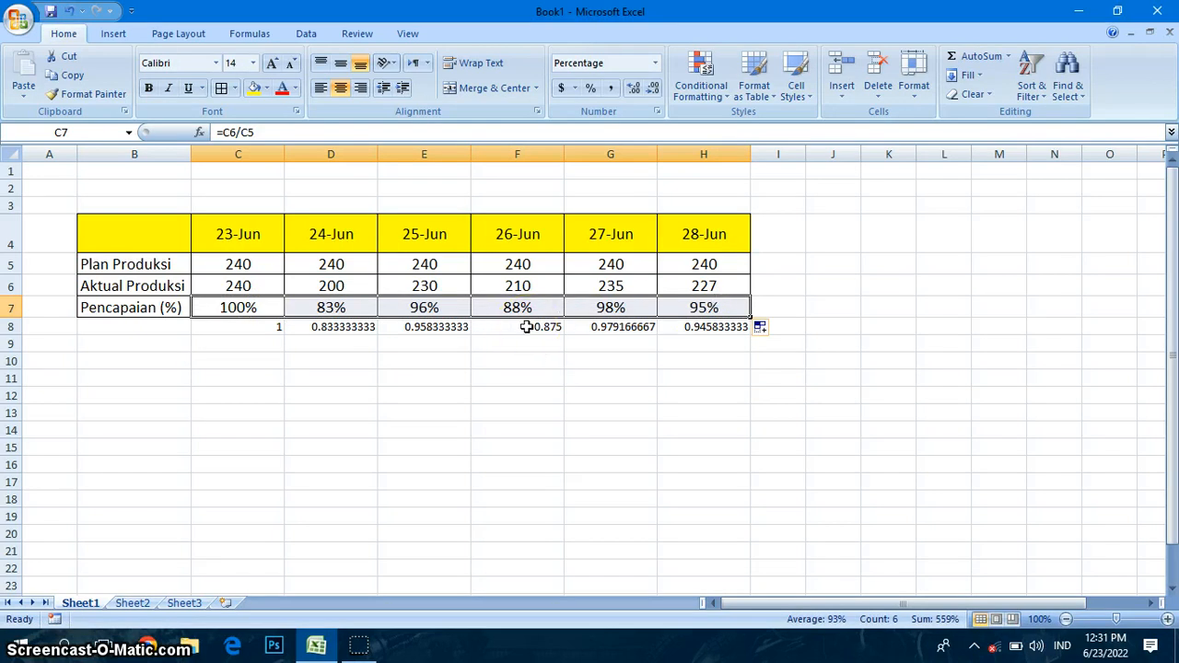
- Clear the comparison values in C8:H8 below the table
{"action": "left_click_drag", "start_coordinate": [268, 328], "coordinate": [700, 323]}
{"action": "key", "text": "Delete"}
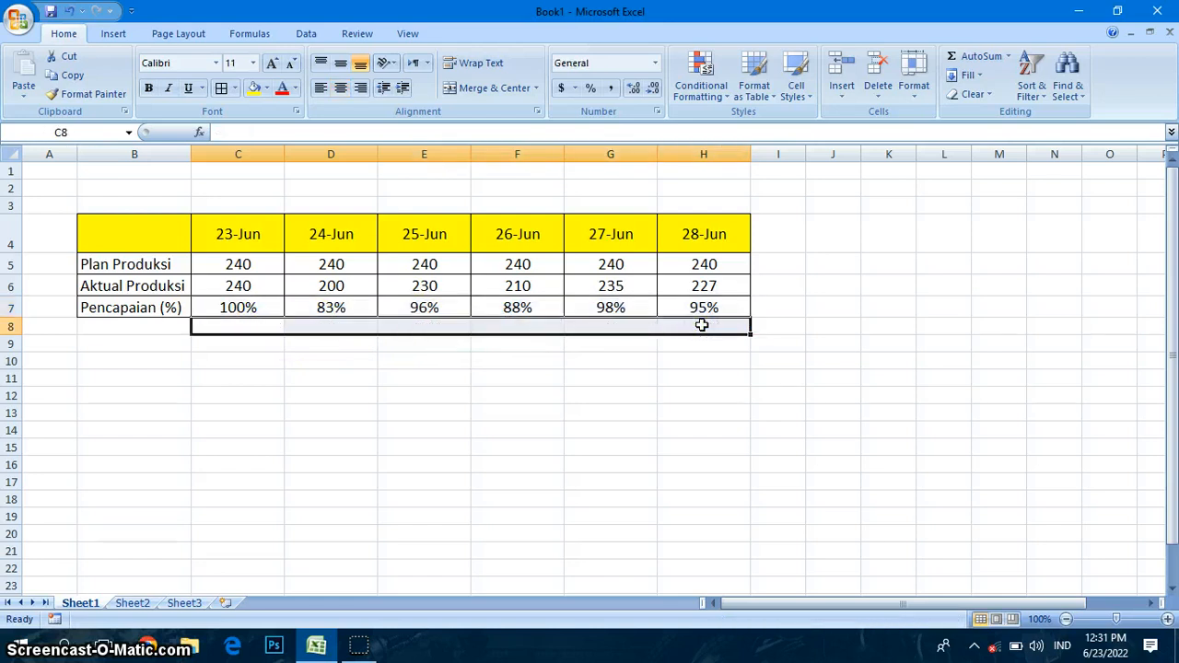
{"action": "left_click", "coordinate": [250, 339]}
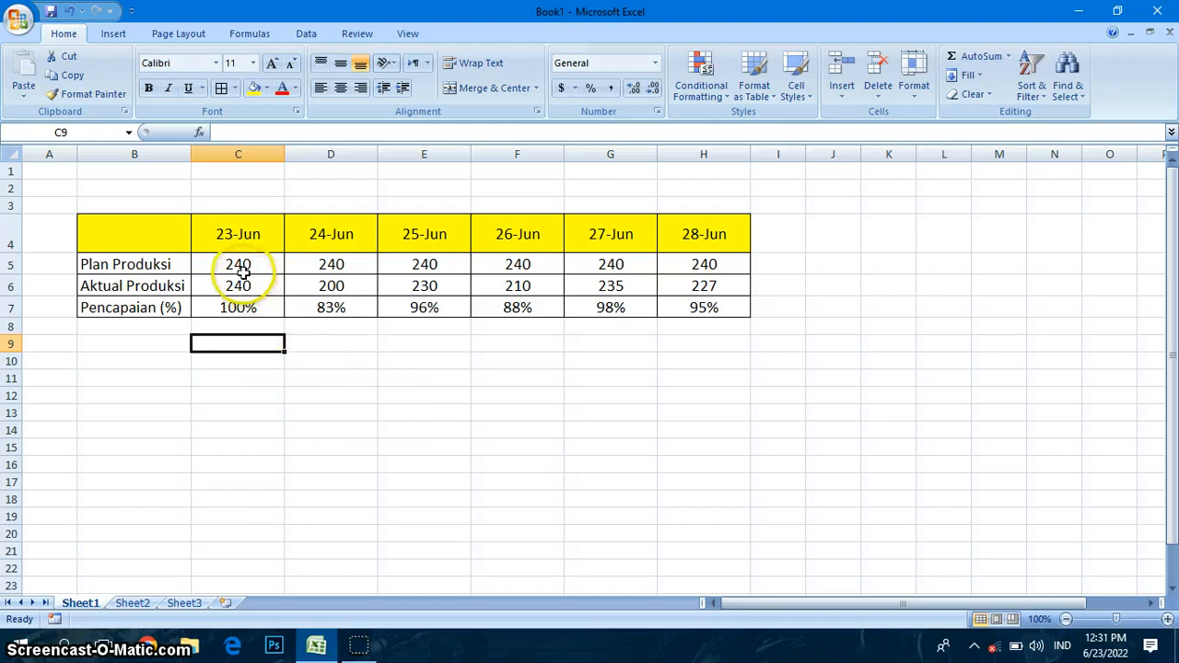
- Insert a 2-D clustered column chart from the table data in C5:H7
{"action": "left_click_drag", "start_coordinate": [240, 269], "coordinate": [680, 308]}
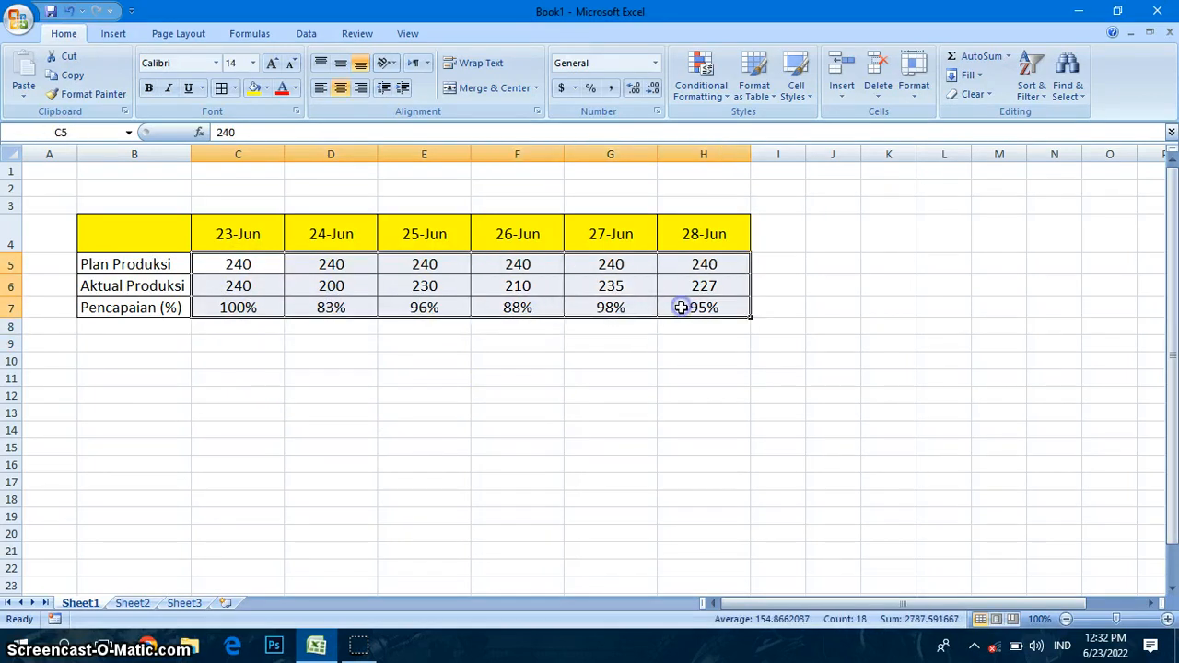
{"action": "left_click", "coordinate": [111, 34]}
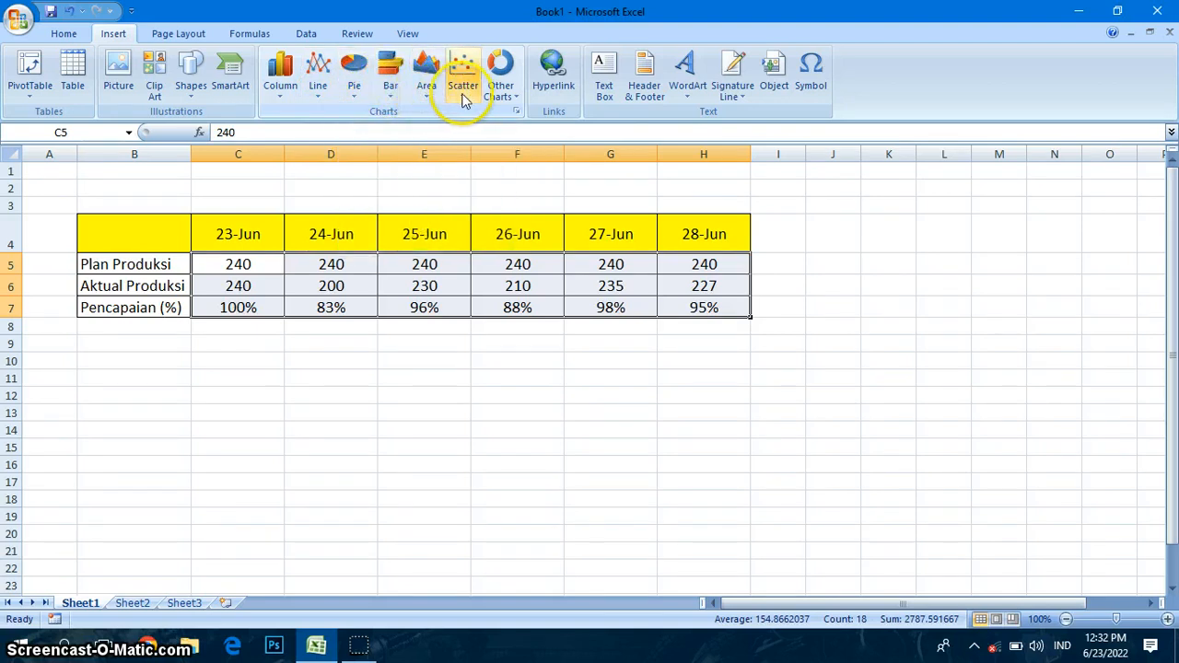
{"action": "left_click", "coordinate": [500, 92]}
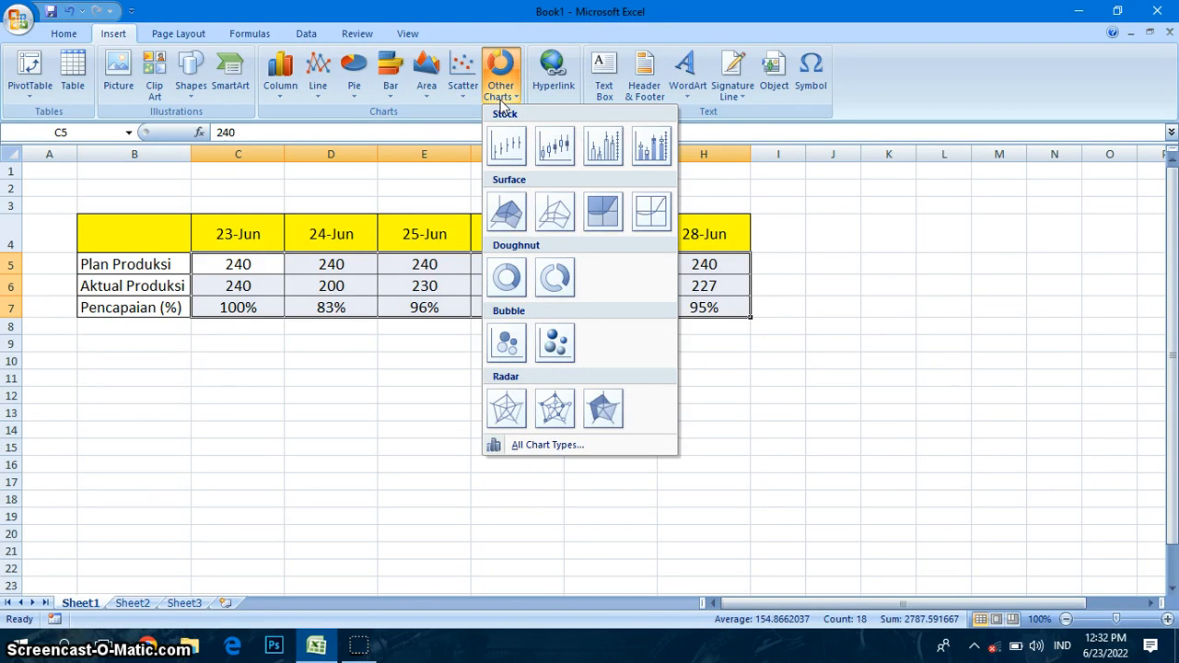
{"action": "left_click", "coordinate": [289, 94]}
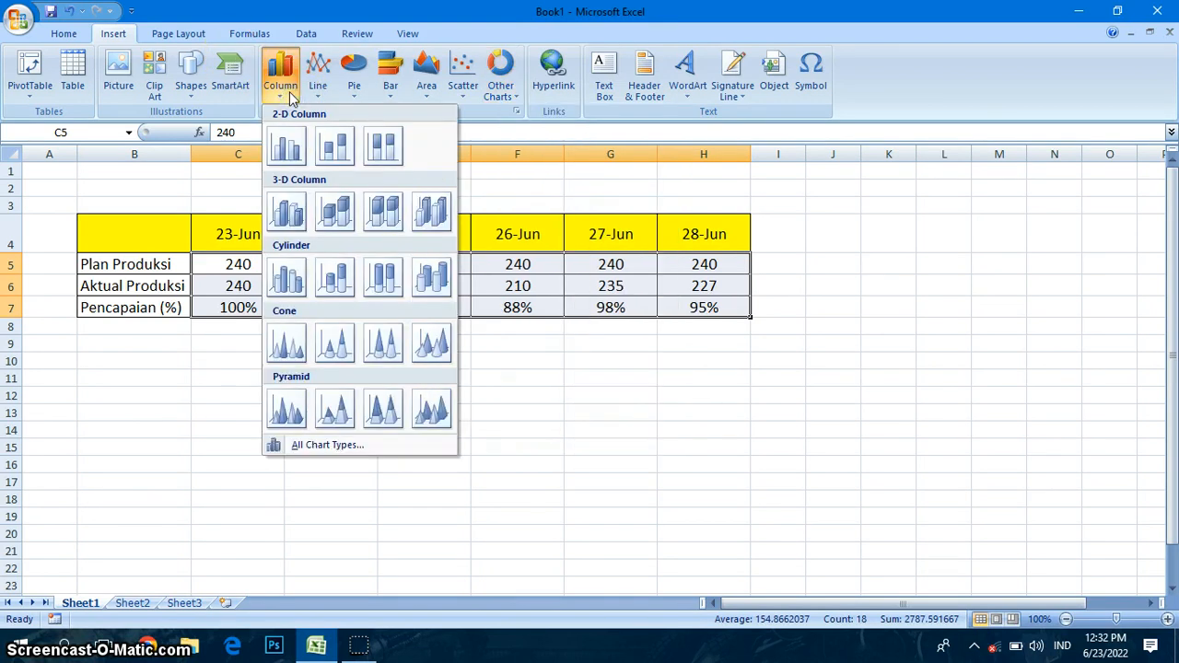
{"action": "left_click", "coordinate": [317, 92]}
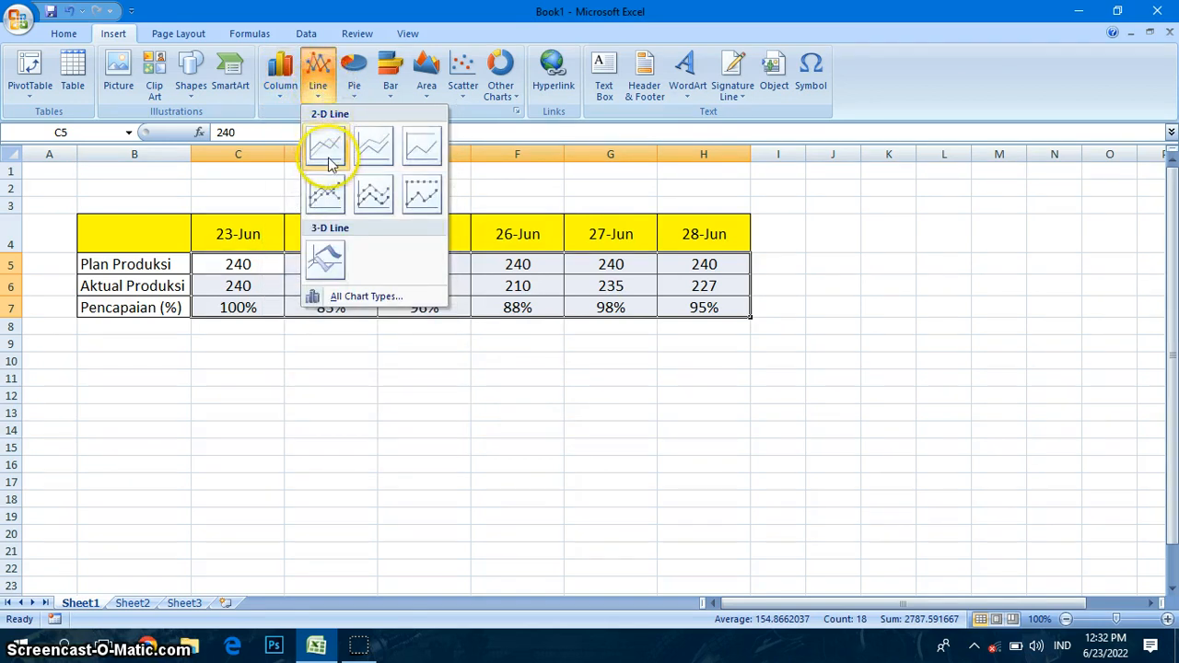
{"action": "left_click", "coordinate": [273, 89]}
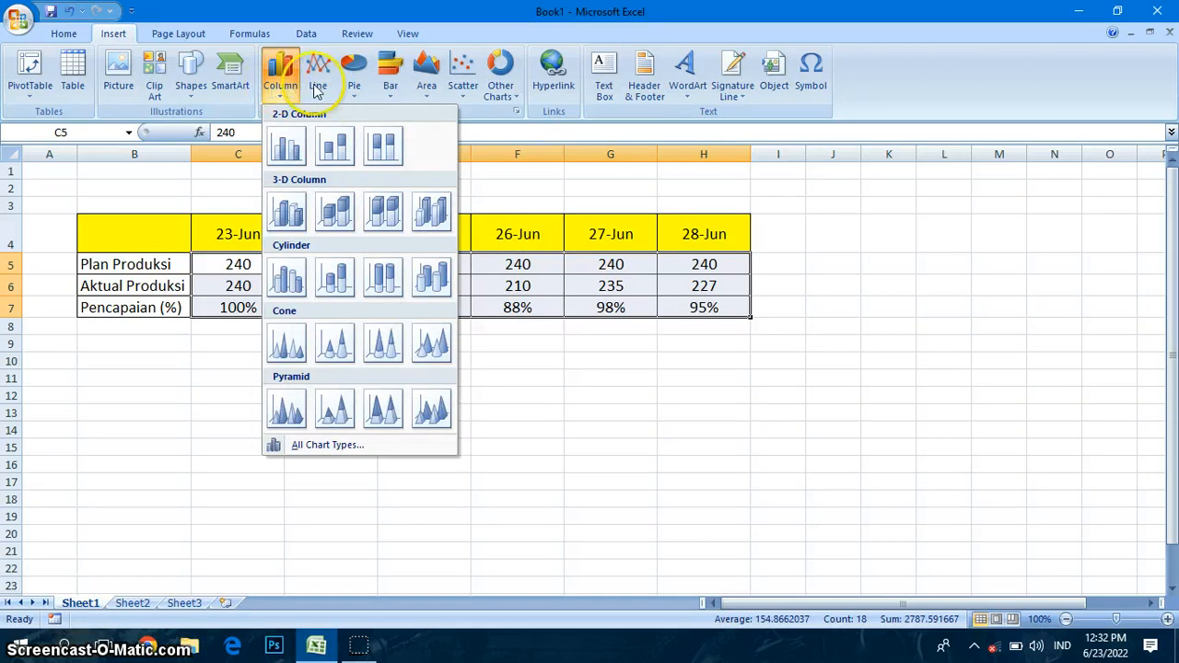
{"action": "left_click", "coordinate": [316, 85]}
{"action": "left_click", "coordinate": [279, 90]}
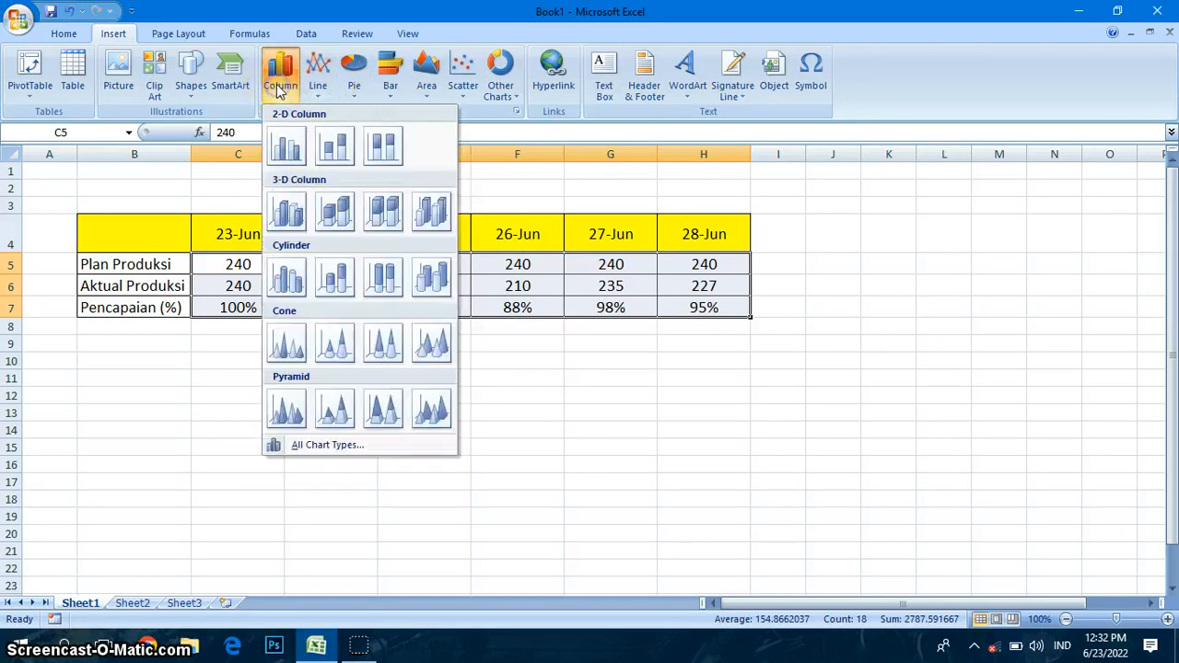
{"action": "left_click", "coordinate": [281, 152]}
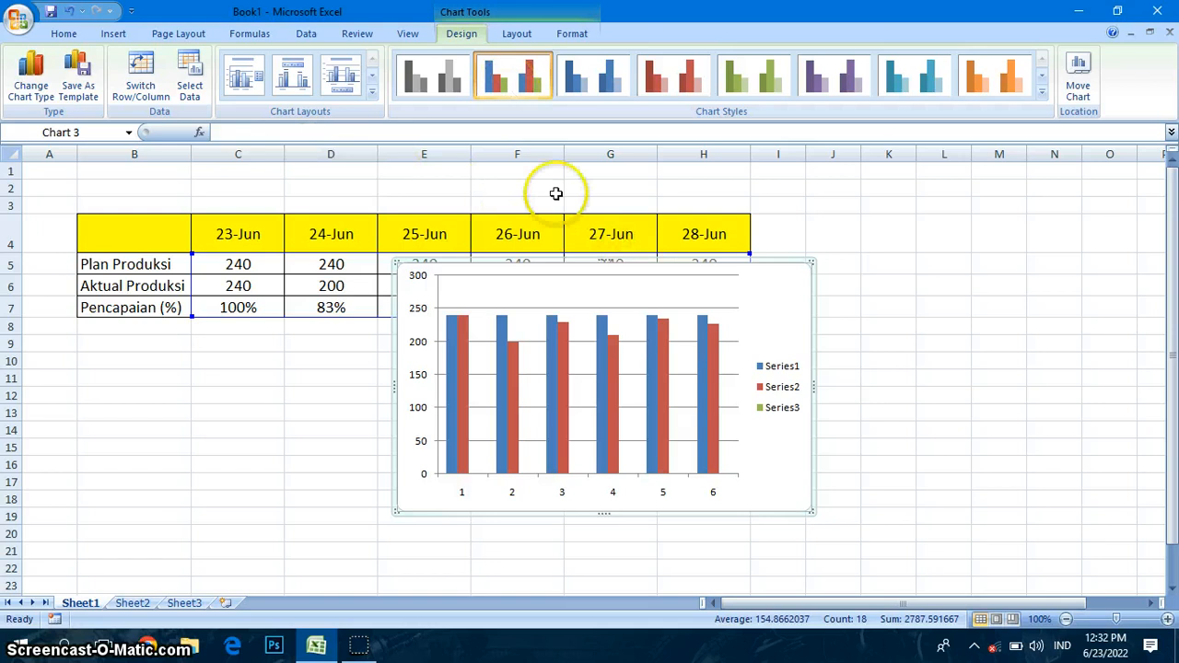
- Try to reposition the plot area inside the column chart
{"action": "left_click", "coordinate": [566, 35]}
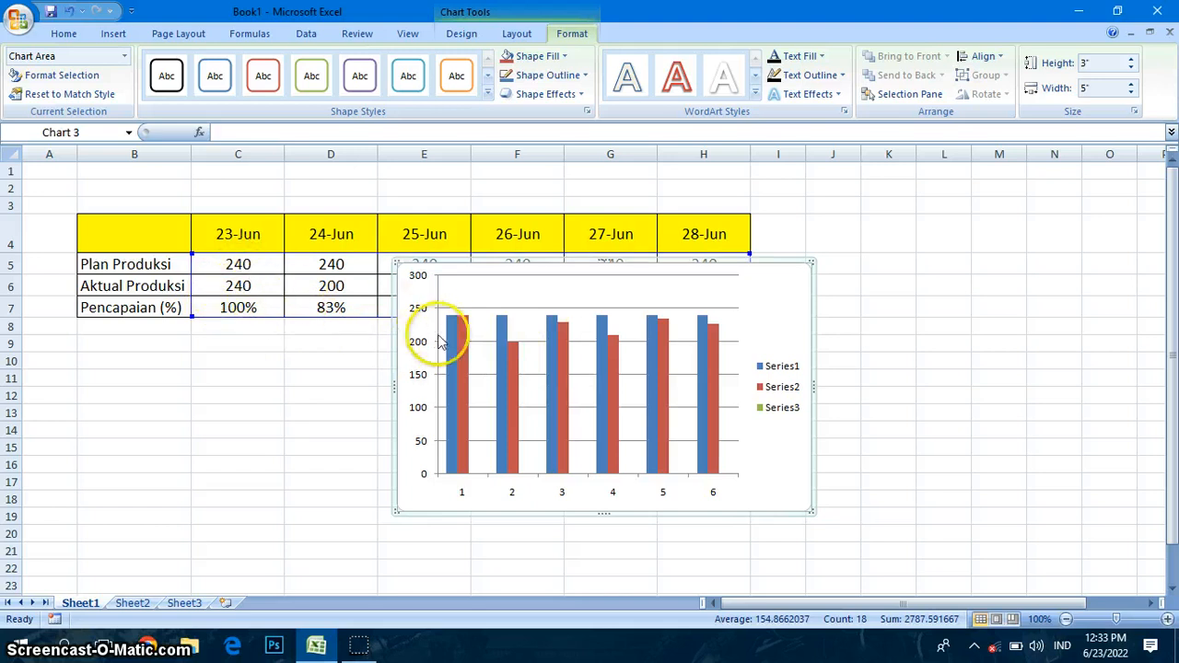
{"action": "mouse_move", "coordinate": [451, 326]}
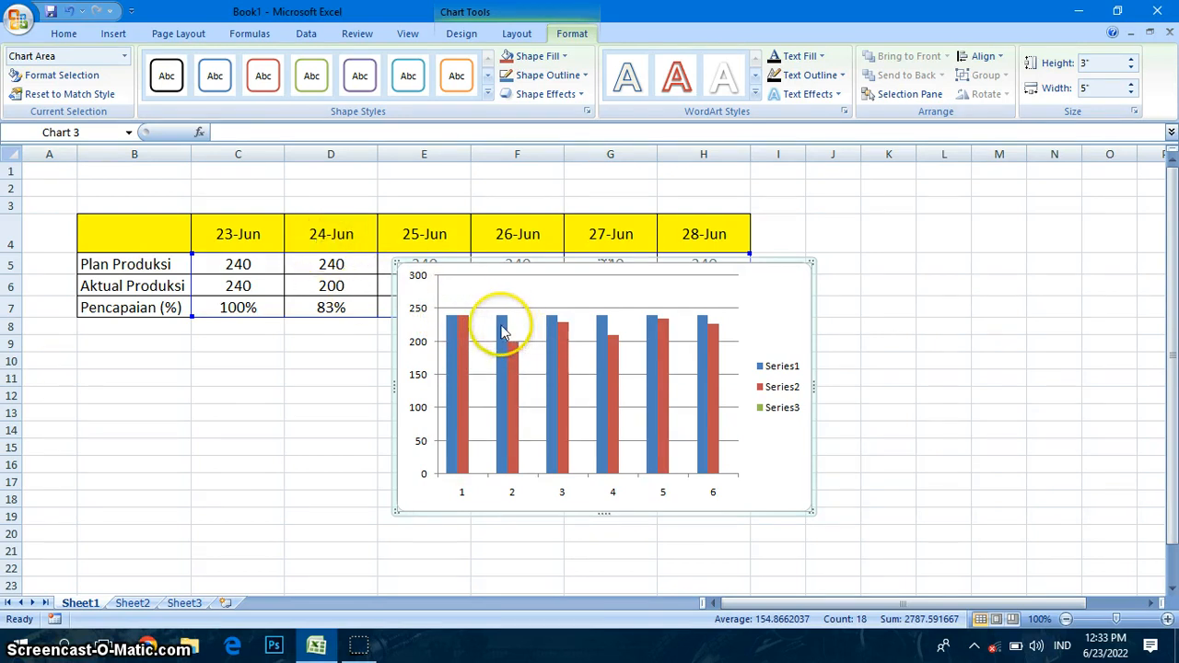
{"action": "mouse_move", "coordinate": [502, 327]}
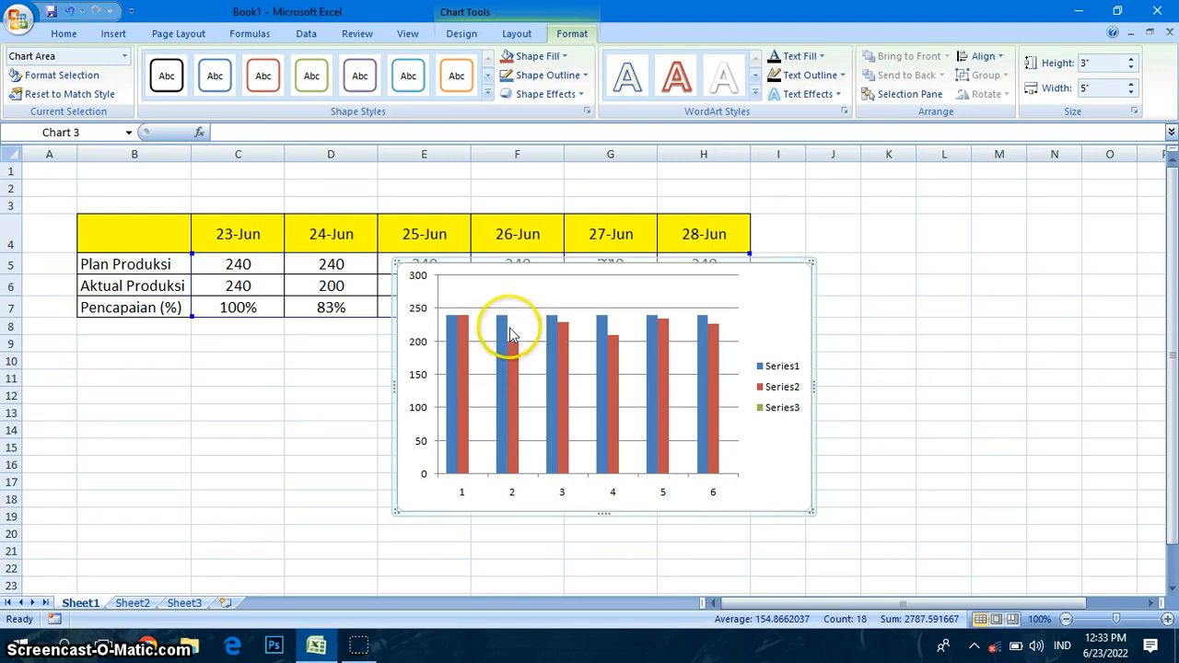
{"action": "mouse_move", "coordinate": [519, 348]}
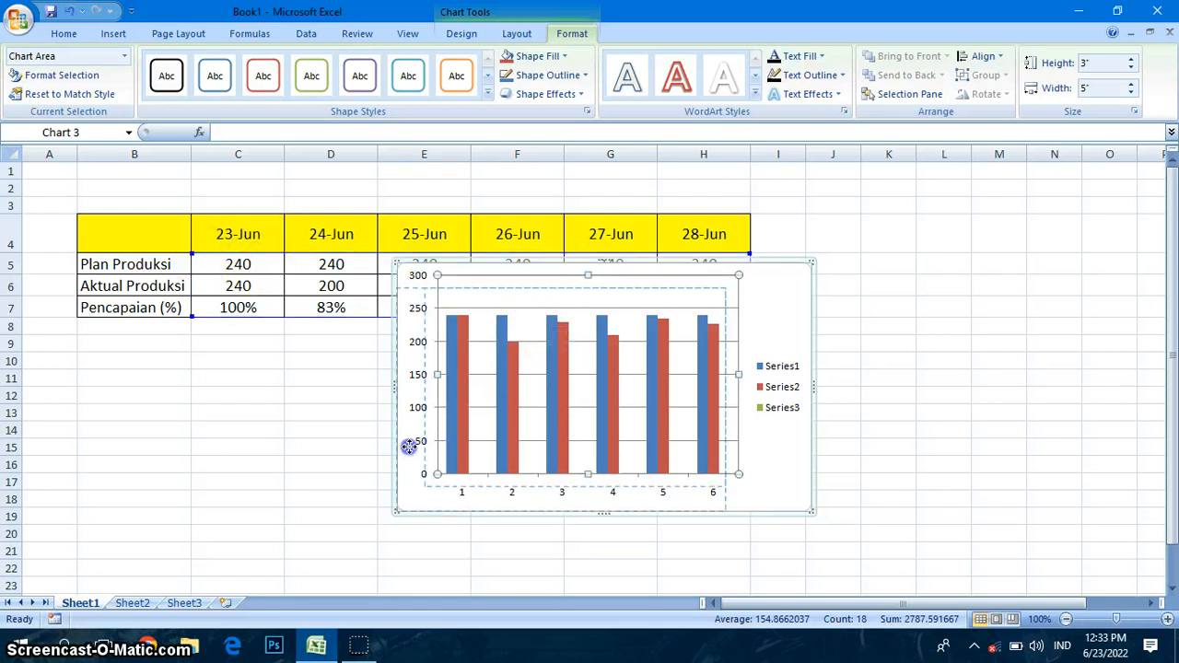
{"action": "left_click_drag", "start_coordinate": [480, 426], "coordinate": [474, 431]}
{"action": "left_click", "coordinate": [576, 344]}
{"action": "left_click_drag", "start_coordinate": [575, 344], "coordinate": [672, 321]}
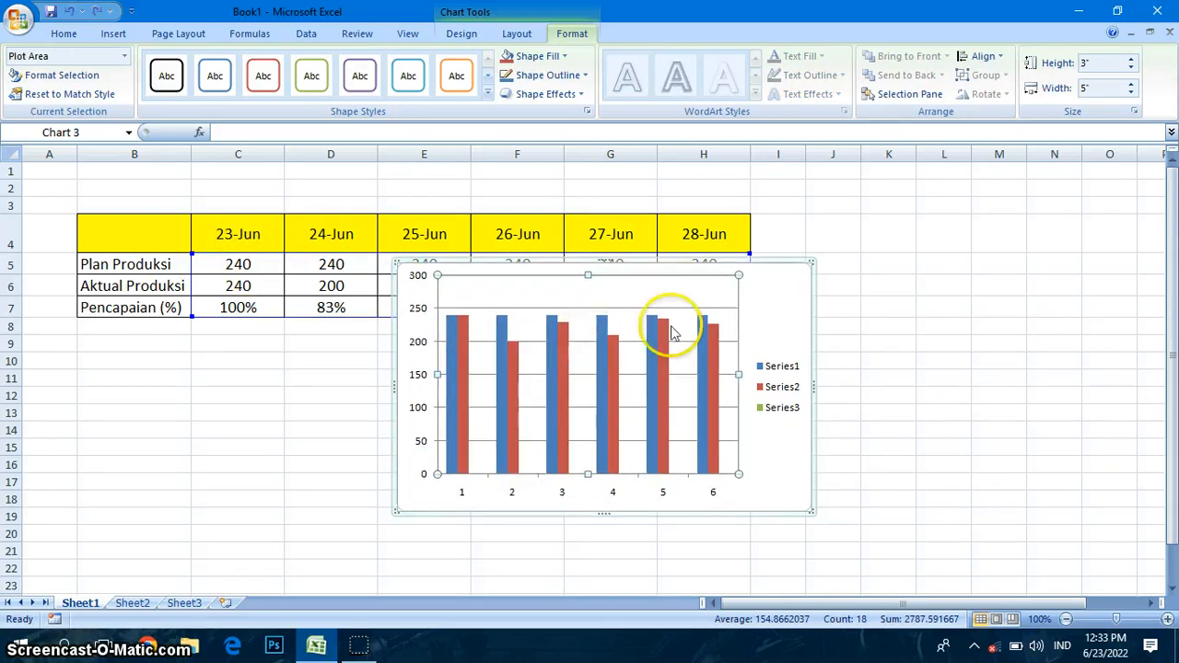
- Move the whole column chart into the empty area below the table so that all table data is uncovered
{"action": "left_click_drag", "start_coordinate": [755, 322], "coordinate": [666, 403]}
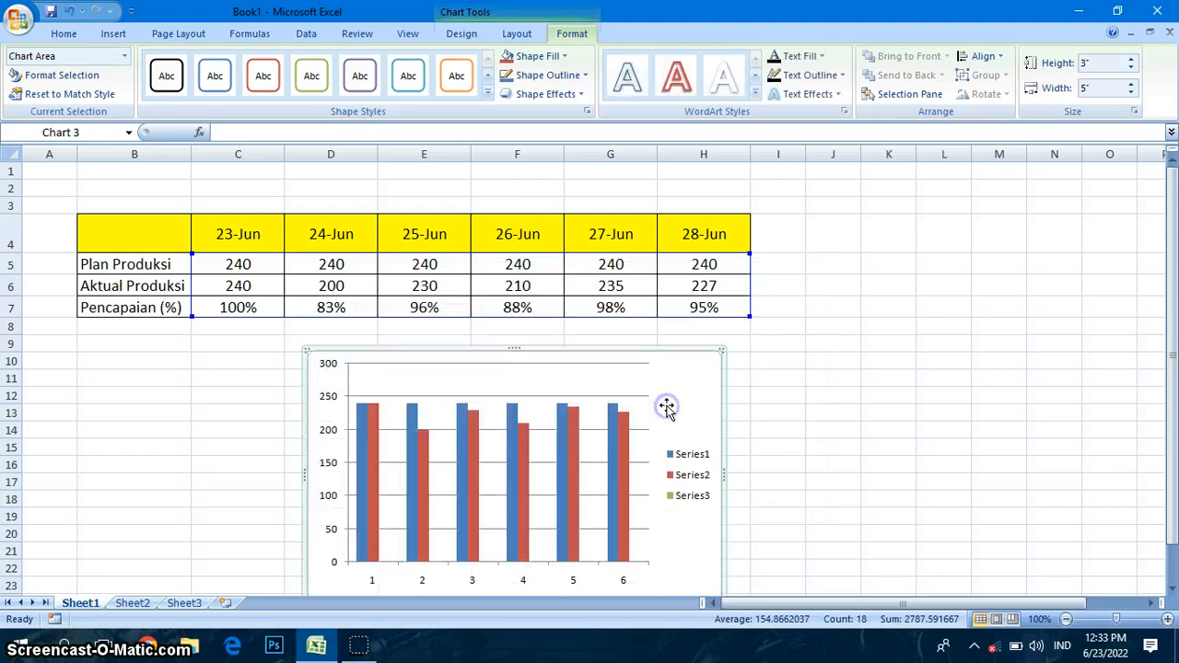
{"action": "left_click_drag", "start_coordinate": [1171, 386], "coordinate": [1175, 421]}
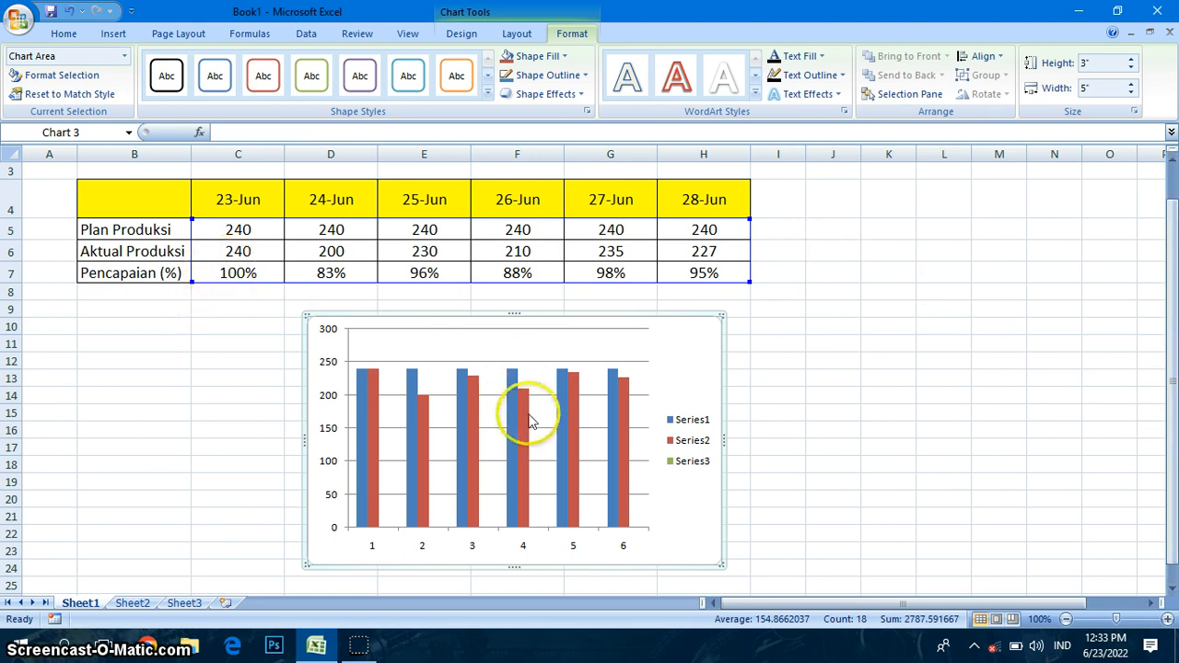
{"action": "mouse_move", "coordinate": [530, 421]}
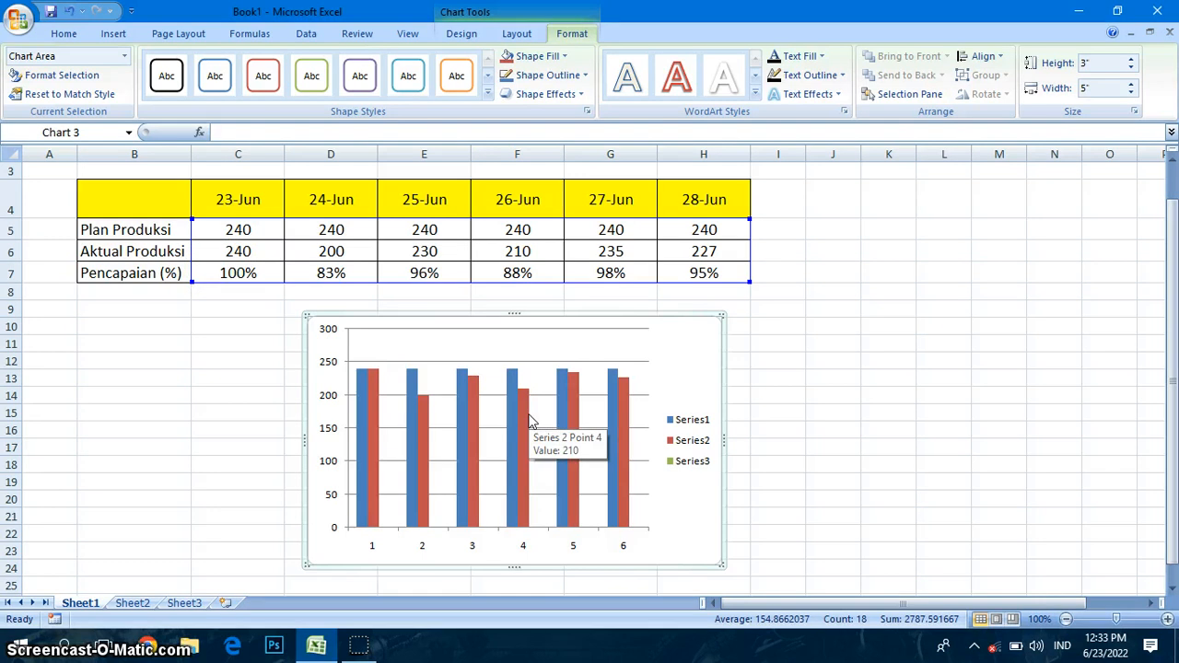